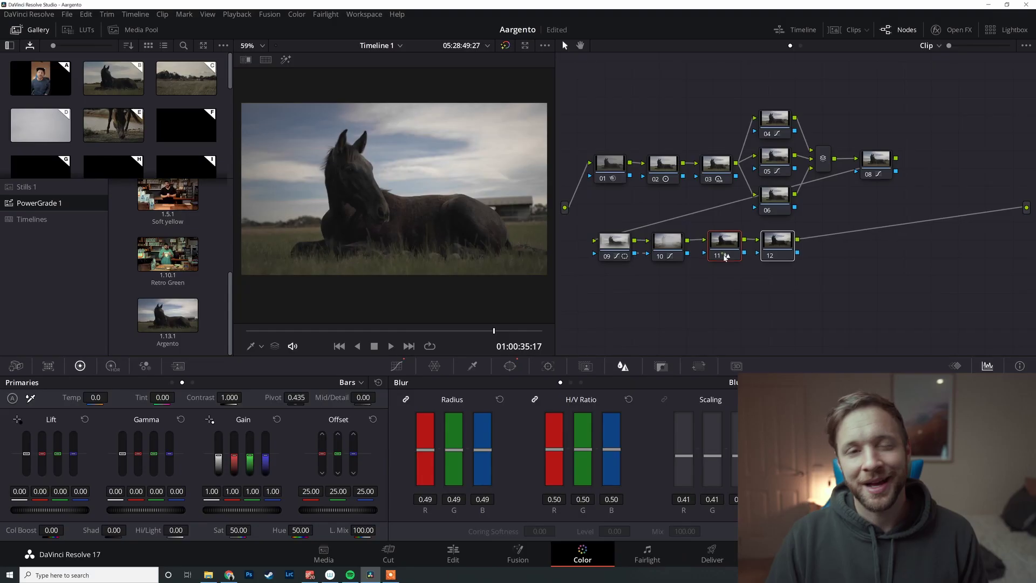
Select node 11, undo and redo its blur change, then hide the gallery's album list
{"action": "left_click", "coordinate": [725, 254]}
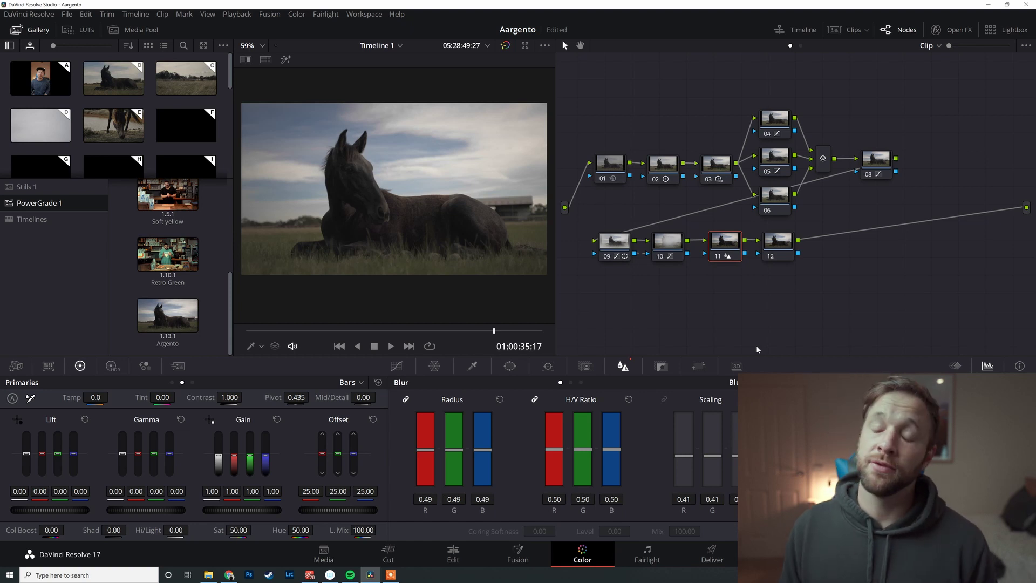
{"action": "key", "text": "ctrl+z"}
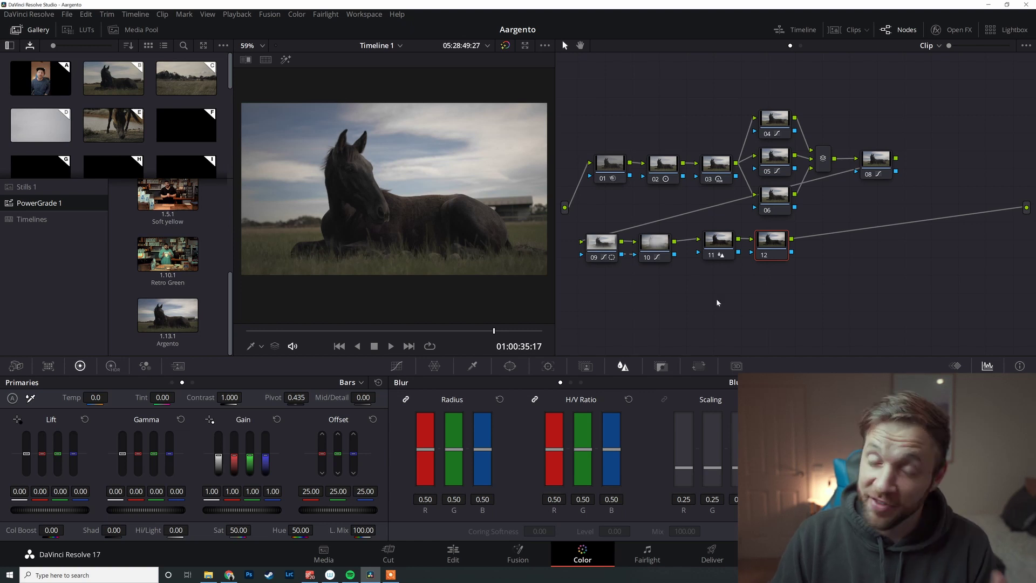
{"action": "key", "text": "ctrl+z"}
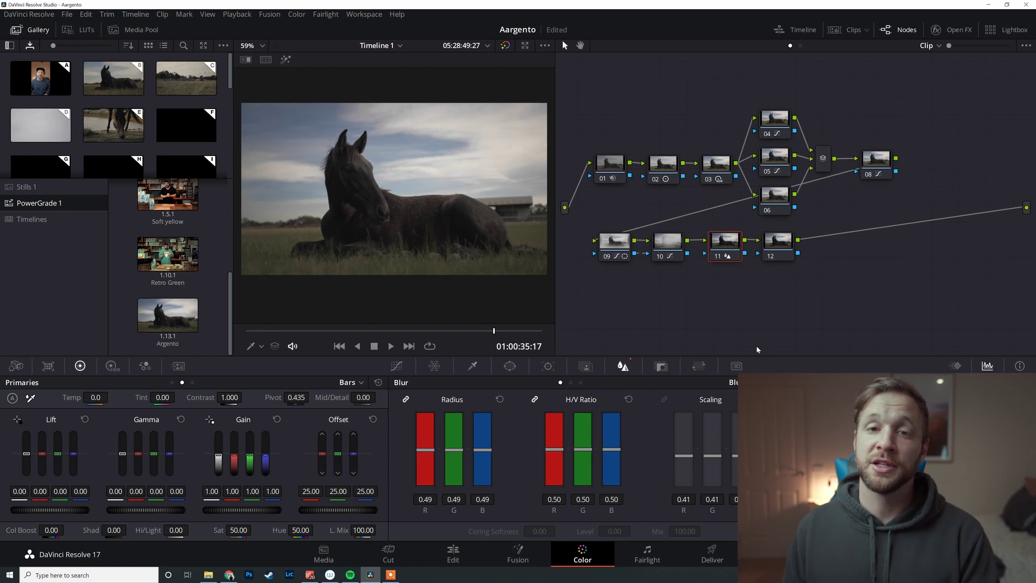
{"action": "key", "text": "ctrl+s"}
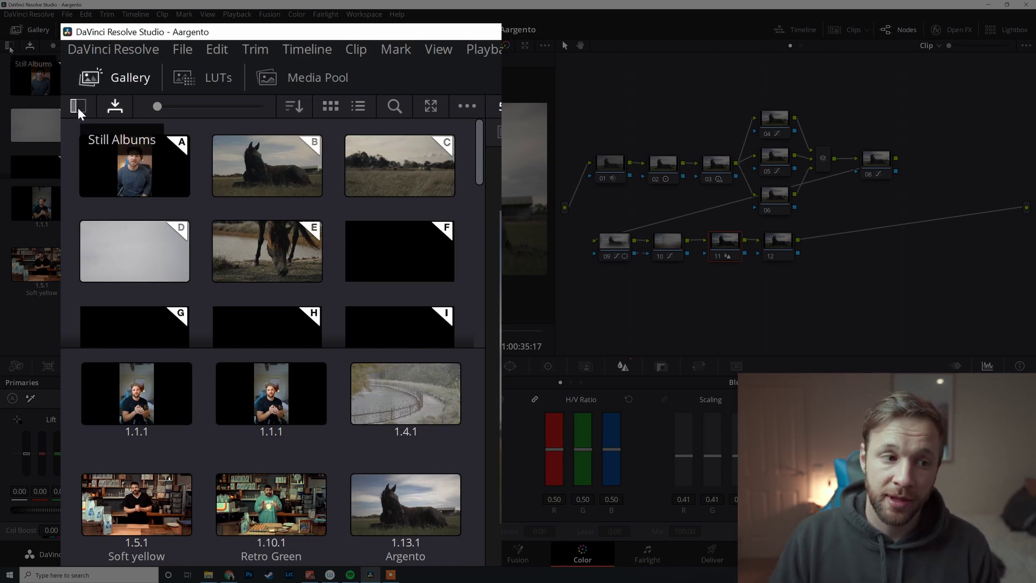
Show the album list and add a new PowerGrade album, PowerGrade 2
{"action": "left_click", "coordinate": [79, 111]}
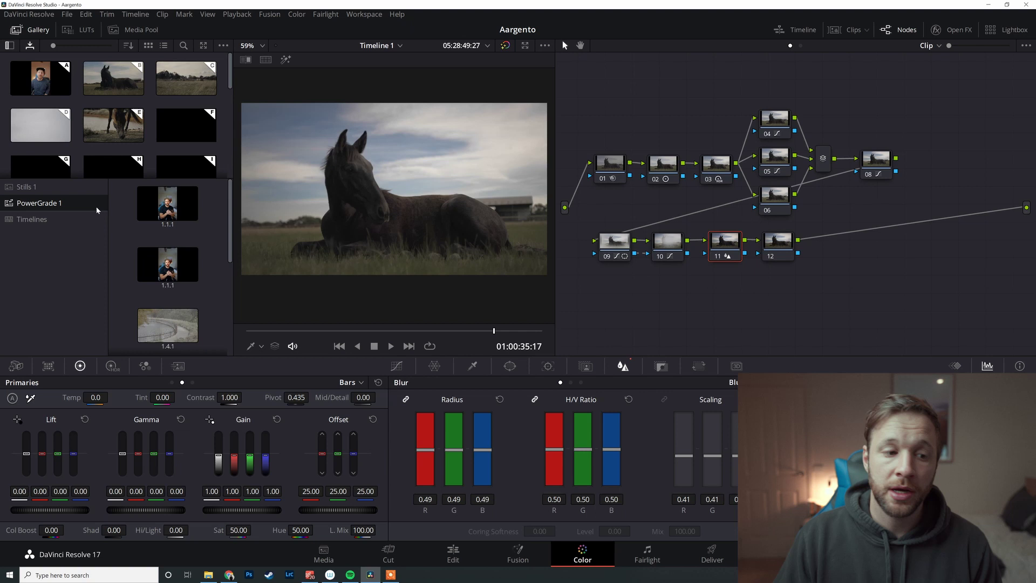
{"action": "right_click", "coordinate": [79, 240]}
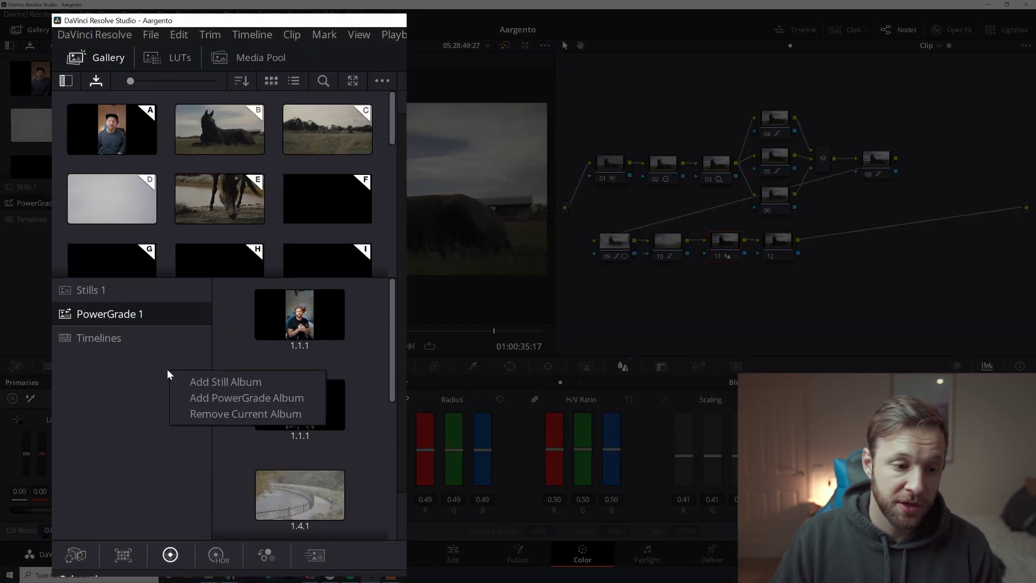
{"action": "left_click", "coordinate": [88, 389]}
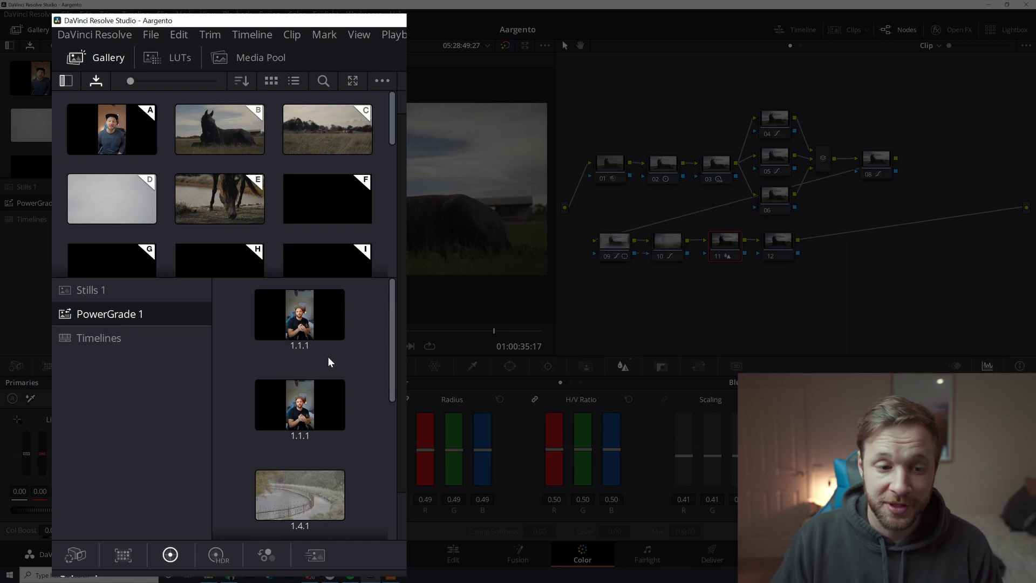
{"action": "mouse_move", "coordinate": [392, 313]}
{"action": "left_mouse_down"}
{"action": "mouse_move", "coordinate": [382, 451]}
{"action": "mouse_move", "coordinate": [392, 294]}
{"action": "left_mouse_up"}
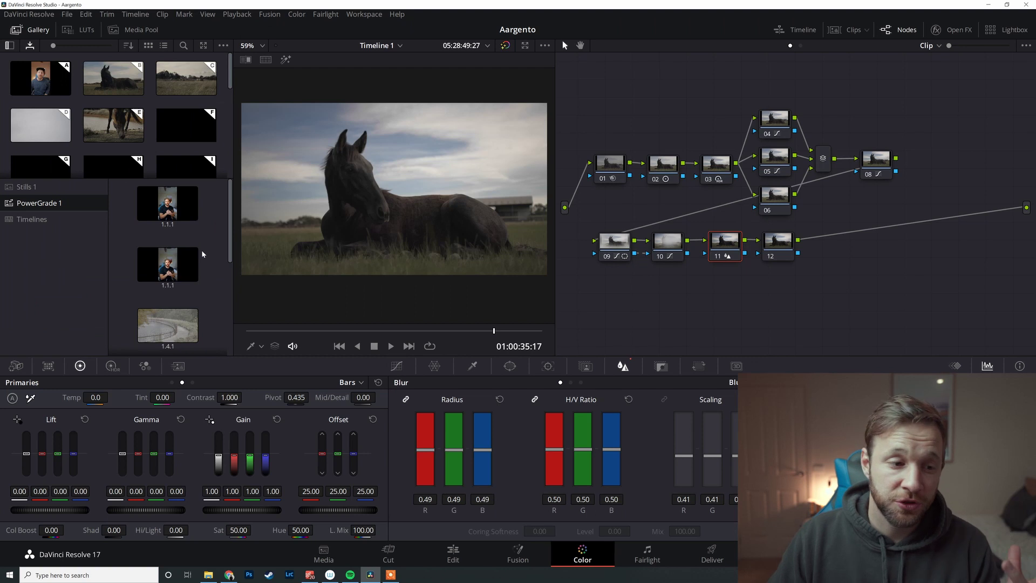
{"action": "right_click", "coordinate": [91, 204]}
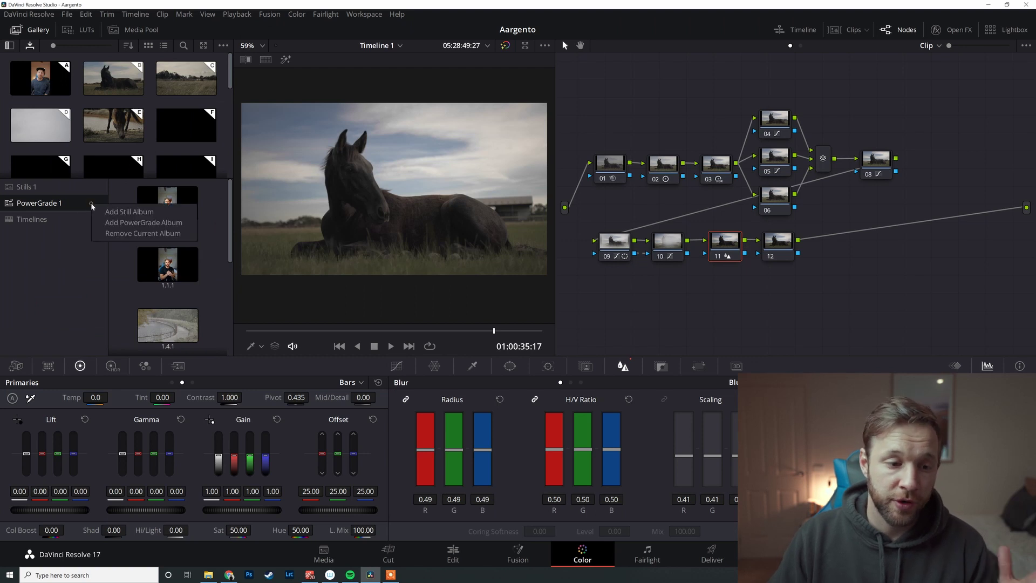
{"action": "left_click", "coordinate": [152, 223]}
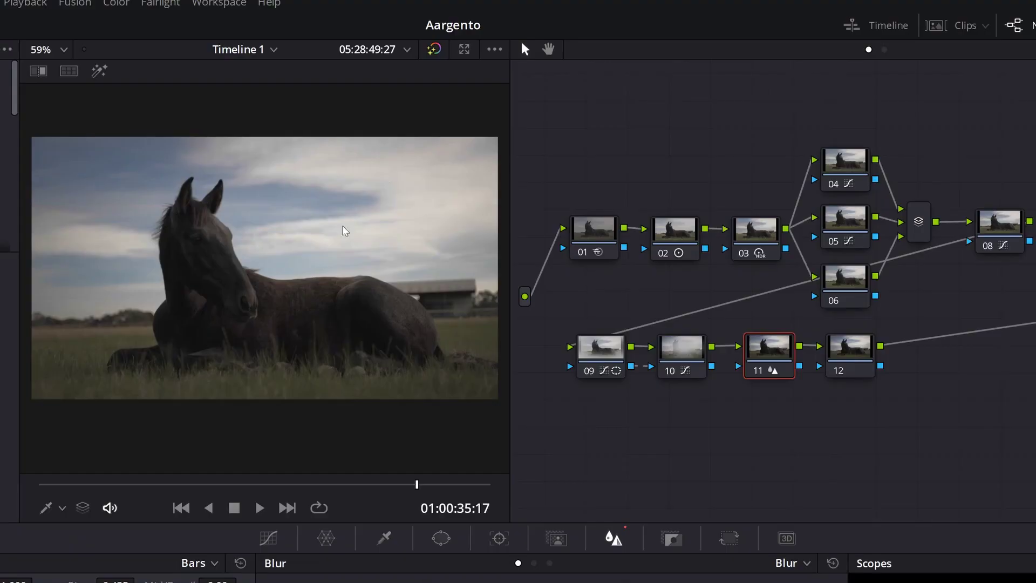
Grab still 1.13.1 of the horse clip's grade, then delete every node in the graph
{"action": "right_click", "coordinate": [437, 129]}
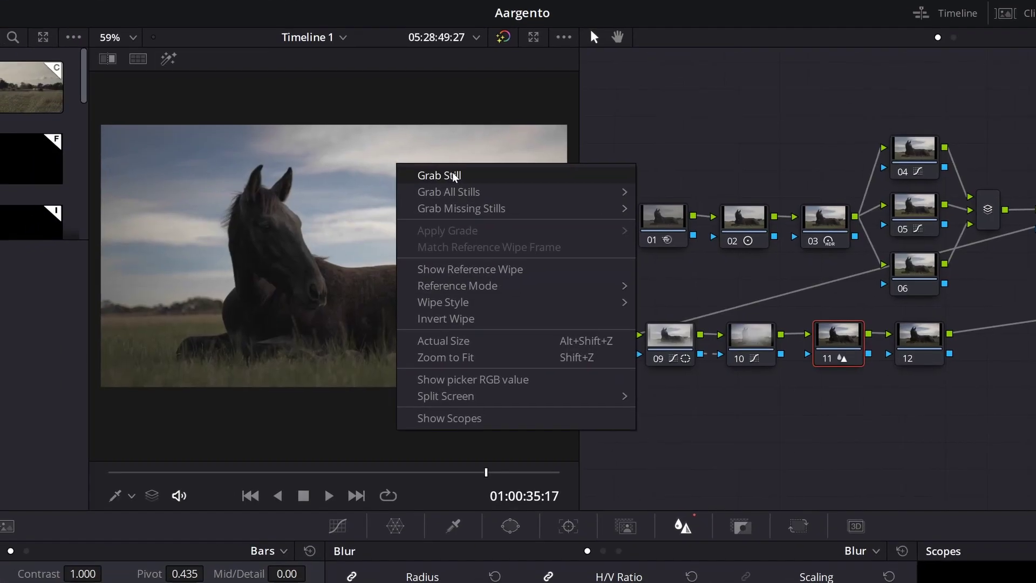
{"action": "left_click", "coordinate": [400, 187]}
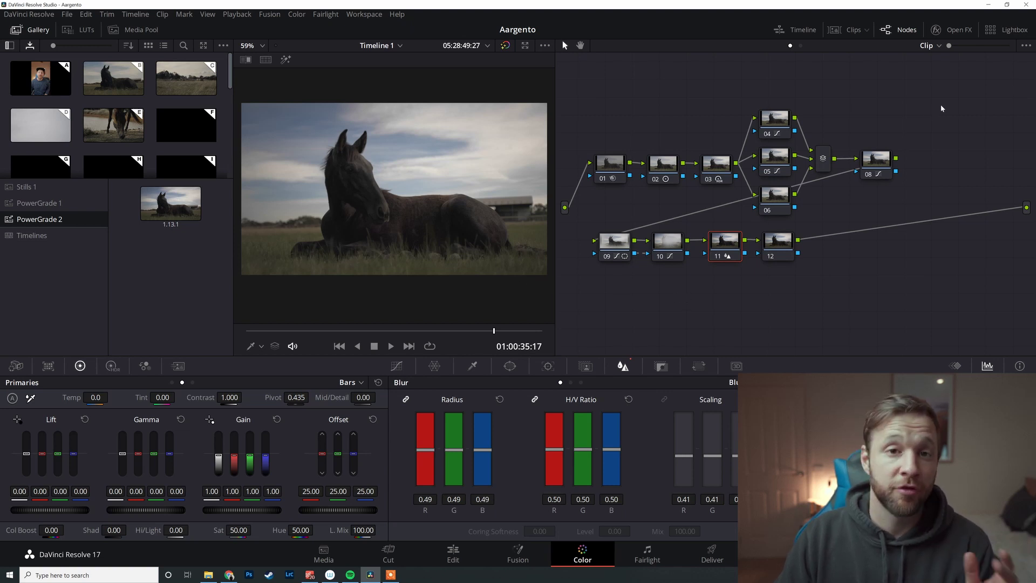
{"action": "left_click_drag", "start_coordinate": [942, 109], "coordinate": [597, 287]}
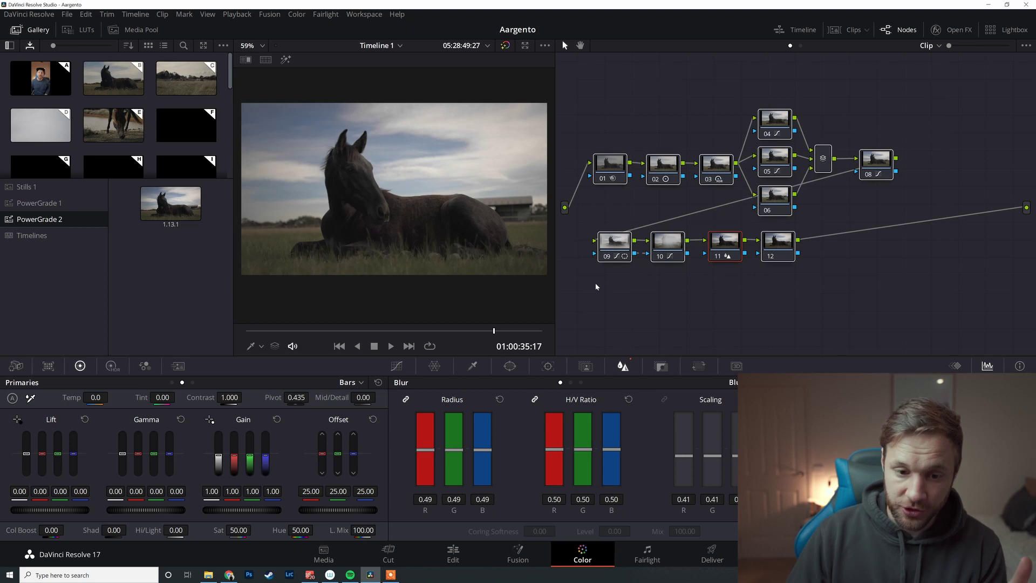
{"action": "key", "text": "Delete"}
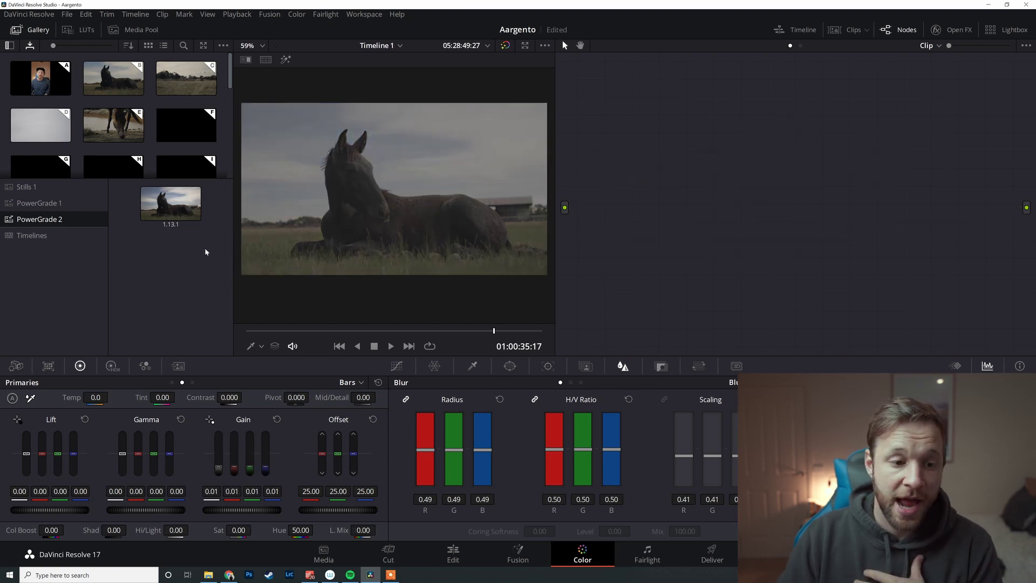
Reapply the grade from still 1.13.1 and disconnect node 12 from the clip output
{"action": "mouse_move", "coordinate": [175, 212]}
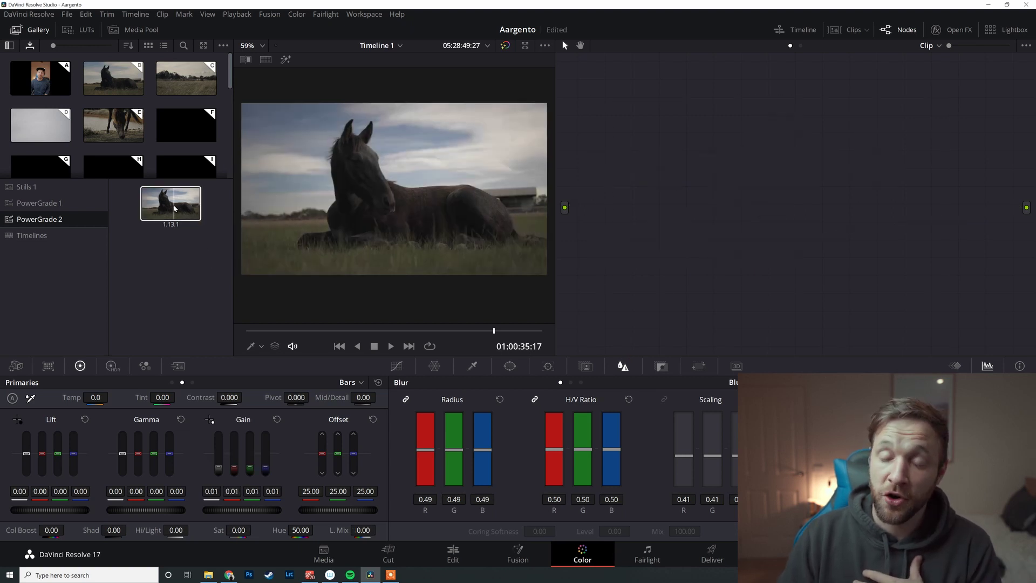
{"action": "double_click", "coordinate": [176, 209]}
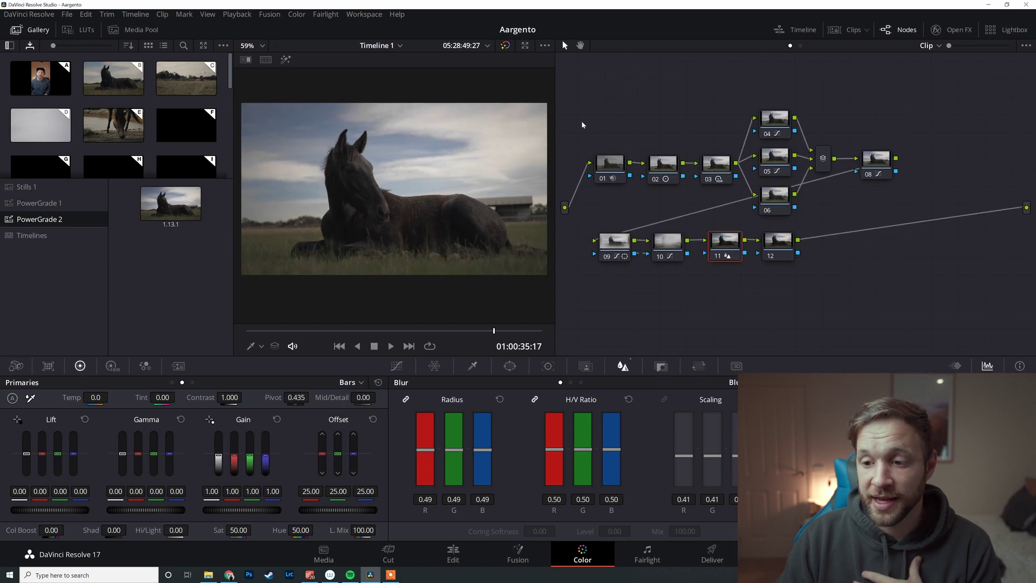
{"action": "mouse_move", "coordinate": [1027, 207]}
{"action": "left_mouse_down"}
{"action": "mouse_move", "coordinate": [937, 222]}
{"action": "mouse_move", "coordinate": [1026, 207]}
{"action": "left_mouse_up"}
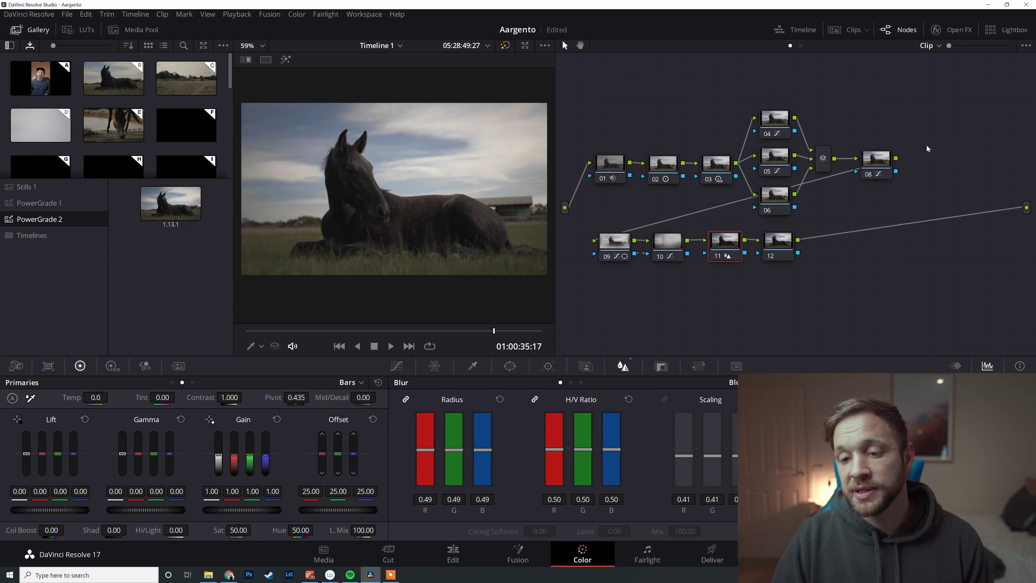
Delete all nodes, restore them with undo, and move nodes 01–03 left and down
{"action": "left_click_drag", "start_coordinate": [947, 107], "coordinate": [592, 278]}
{"action": "key", "text": "Delete"}
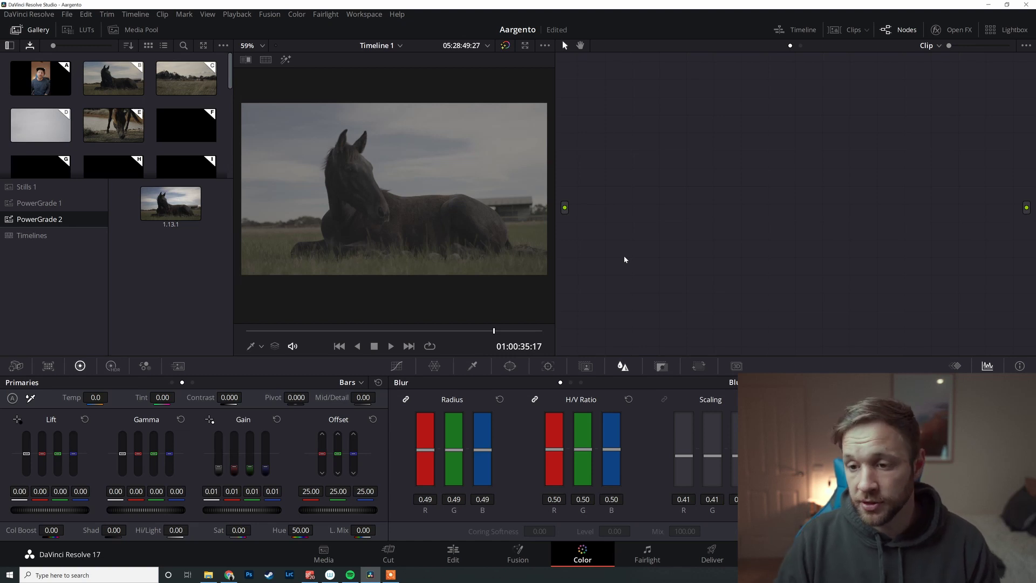
{"action": "key", "text": "ctrl+z"}
{"action": "left_click_drag", "start_coordinate": [620, 122], "coordinate": [803, 196]}
{"action": "left_click_drag", "start_coordinate": [720, 160], "coordinate": [663, 186]}
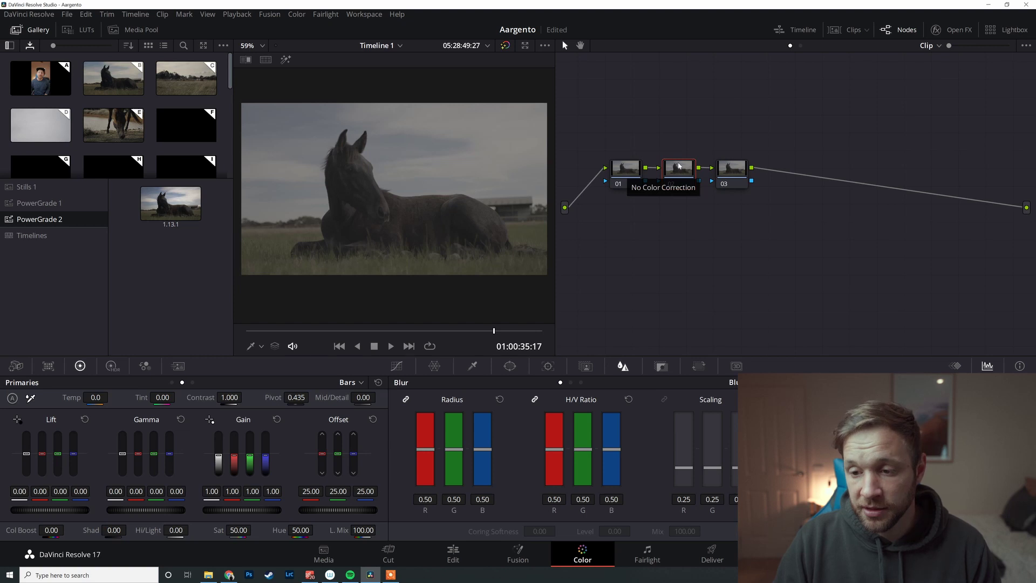
Add serial nodes after node 03 and a parallel column of nodes 05–07 with a mixer
{"action": "left_click", "coordinate": [735, 167]}
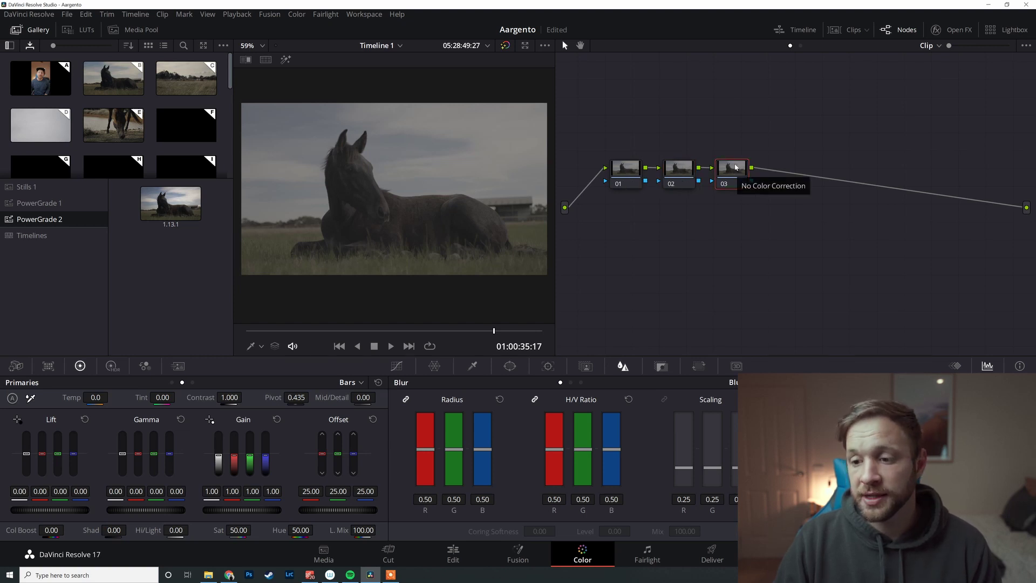
{"action": "key", "text": "alt+s"}
{"action": "key", "text": "alt+s"}
{"action": "key", "text": "alt+p"}
{"action": "key", "text": "alt+p"}
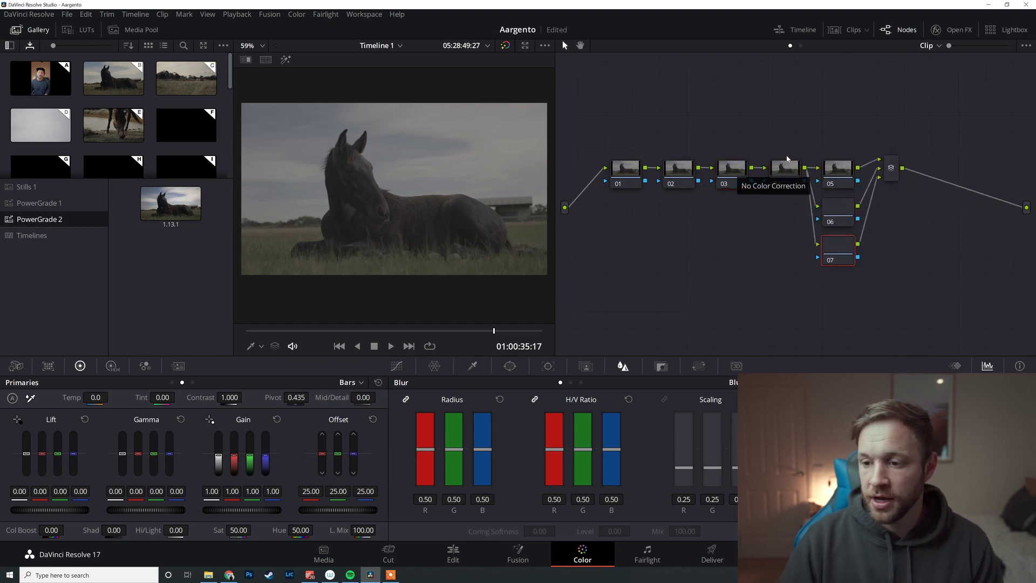
{"action": "left_click_drag", "start_coordinate": [828, 111], "coordinate": [826, 271]}
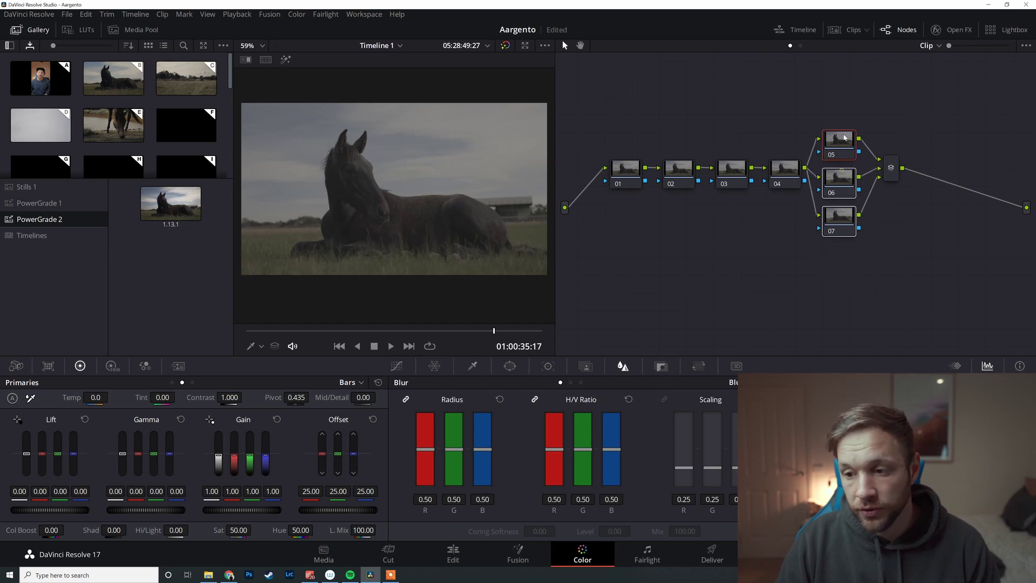
{"action": "left_click", "coordinate": [825, 270]}
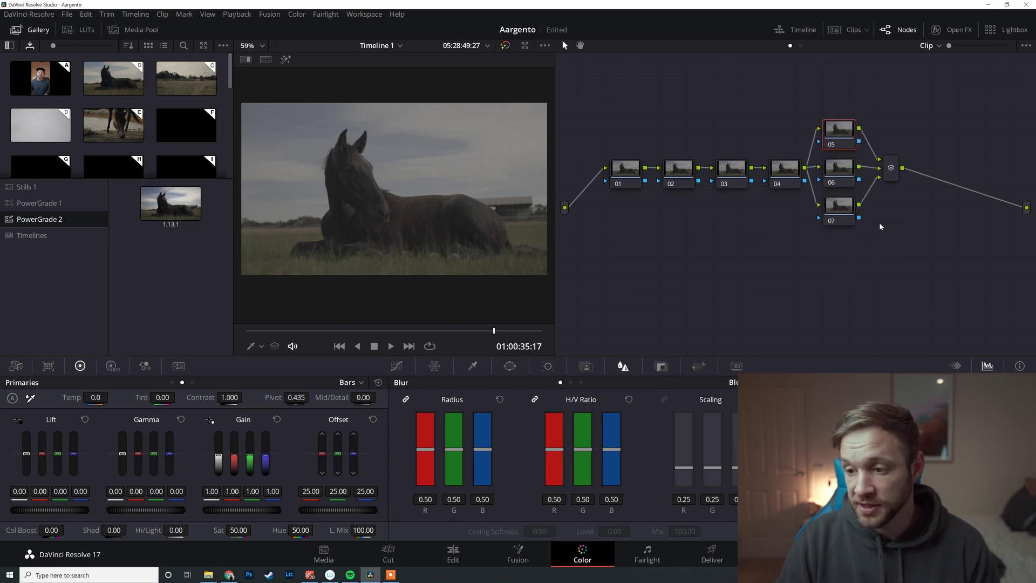
Chain serial nodes 09–12 after the mixer and insert a new serial node after node 10
{"action": "left_click", "coordinate": [891, 168]}
{"action": "key", "text": "alt+s"}
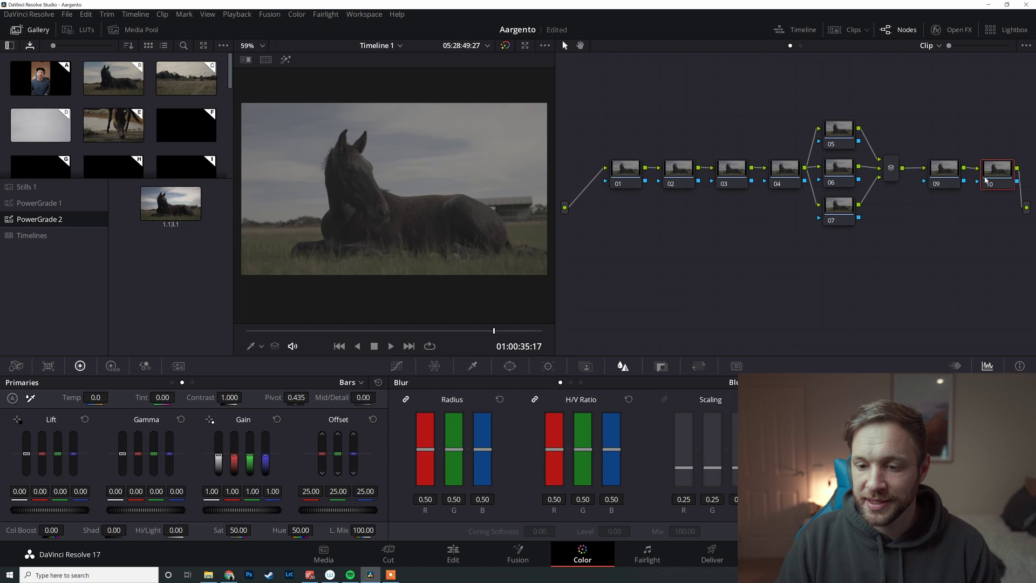
{"action": "key", "text": "alt+s"}
{"action": "key", "text": "alt+s"}
{"action": "key", "text": "alt+s"}
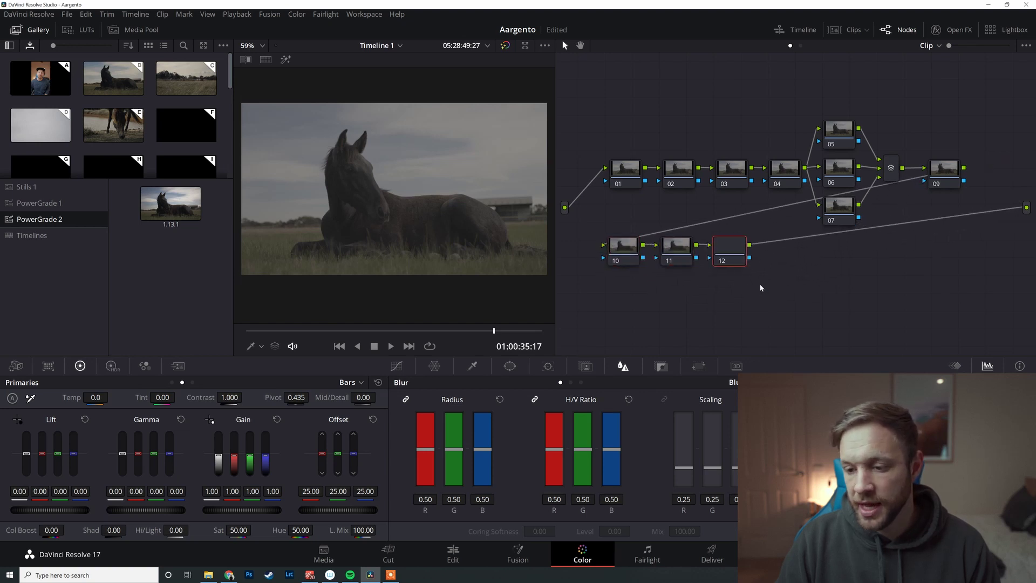
{"action": "left_click_drag", "start_coordinate": [677, 247], "coordinate": [750, 243]}
{"action": "left_click", "coordinate": [637, 254]}
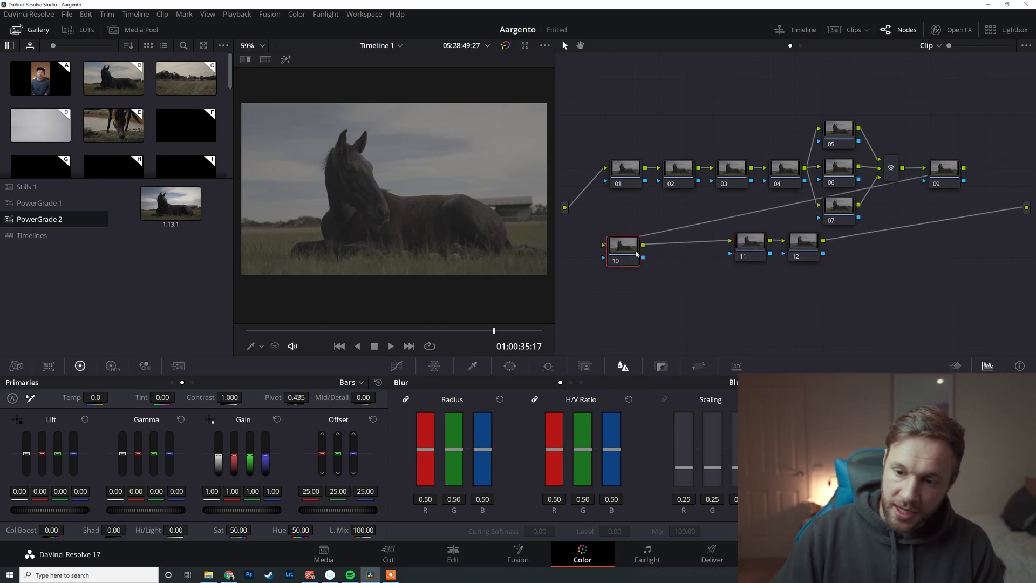
{"action": "key", "text": "alt+s"}
{"action": "left_click_drag", "start_coordinate": [637, 254], "coordinate": [639, 248]}
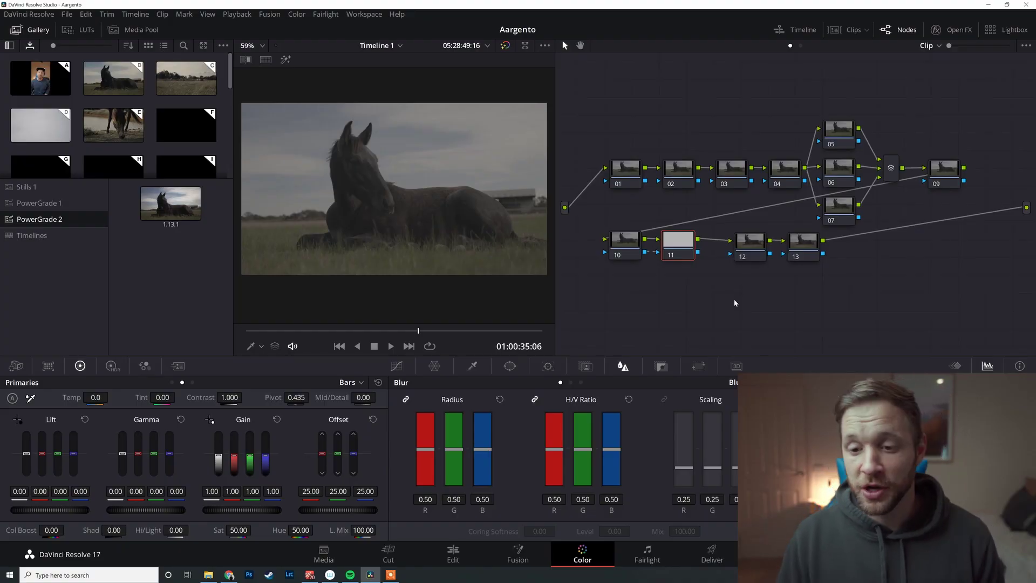
Save still 1.13.2 of the empty node tree, clear all nodes, and apply a still's node tree
{"action": "right_click", "coordinate": [476, 191]}
{"action": "key", "text": "Escape"}
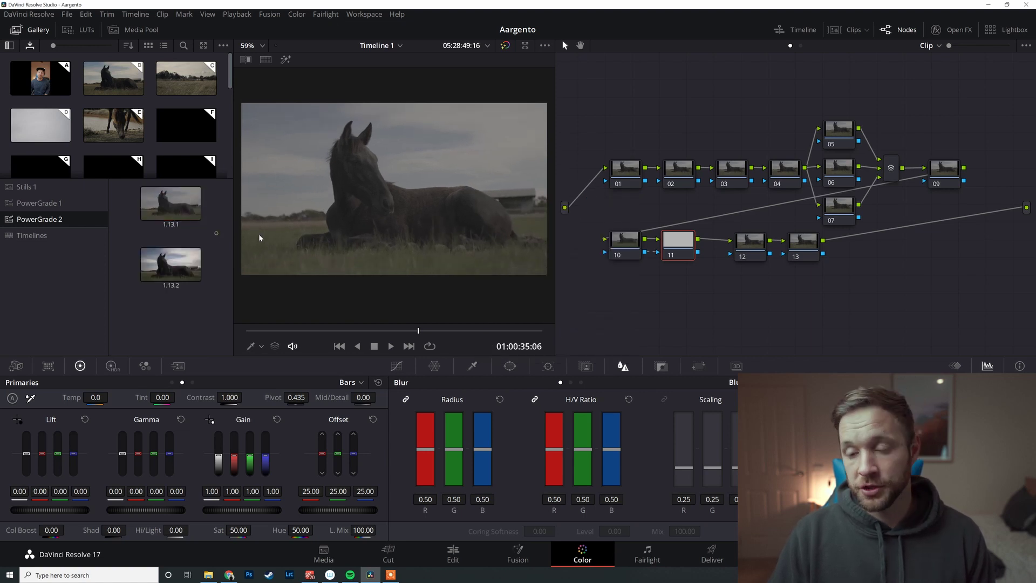
{"action": "left_click_drag", "start_coordinate": [942, 115], "coordinate": [599, 317]}
{"action": "key", "text": "Delete"}
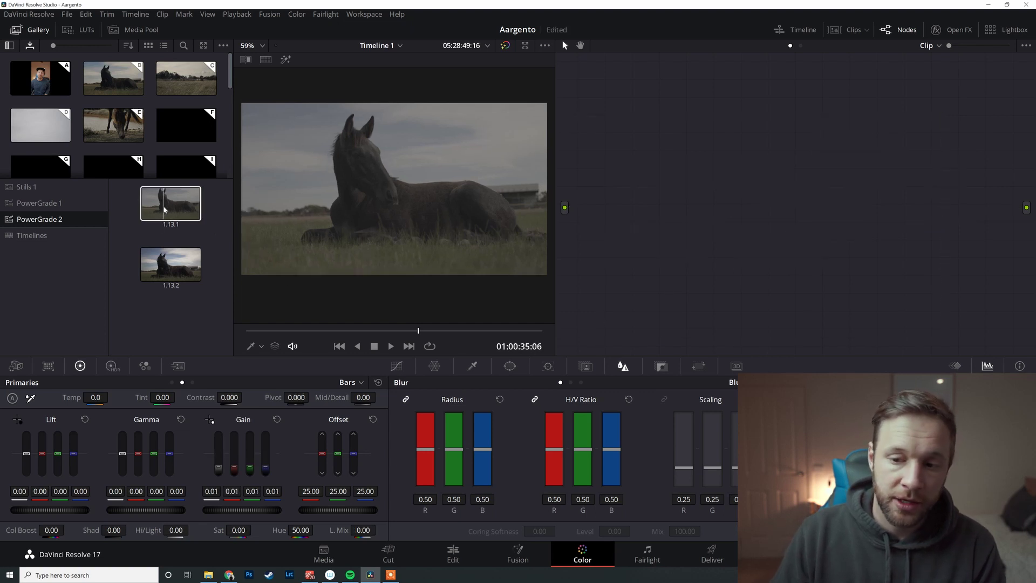
{"action": "middle_click", "coordinate": [164, 209]}
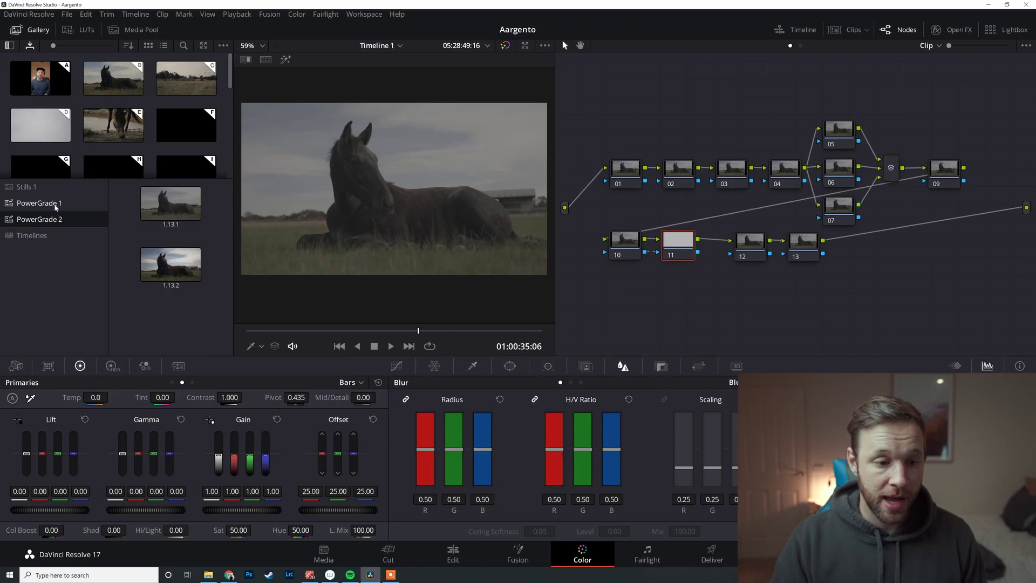
Scroll the PowerGrade 1 album's stills back up to the top
{"action": "scroll", "coordinate": [201, 261], "scroll_direction": "up", "scroll_amount": 5}
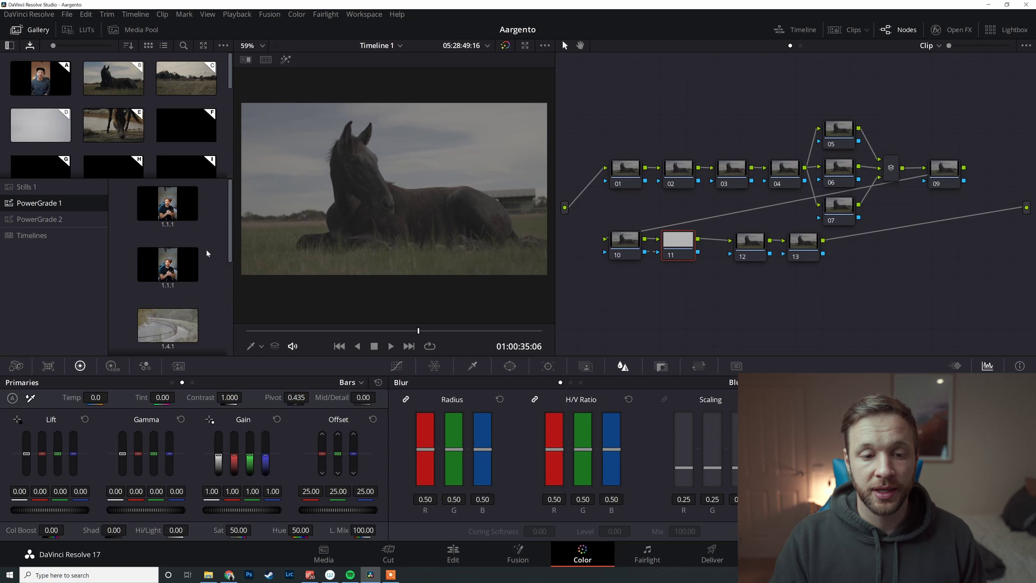